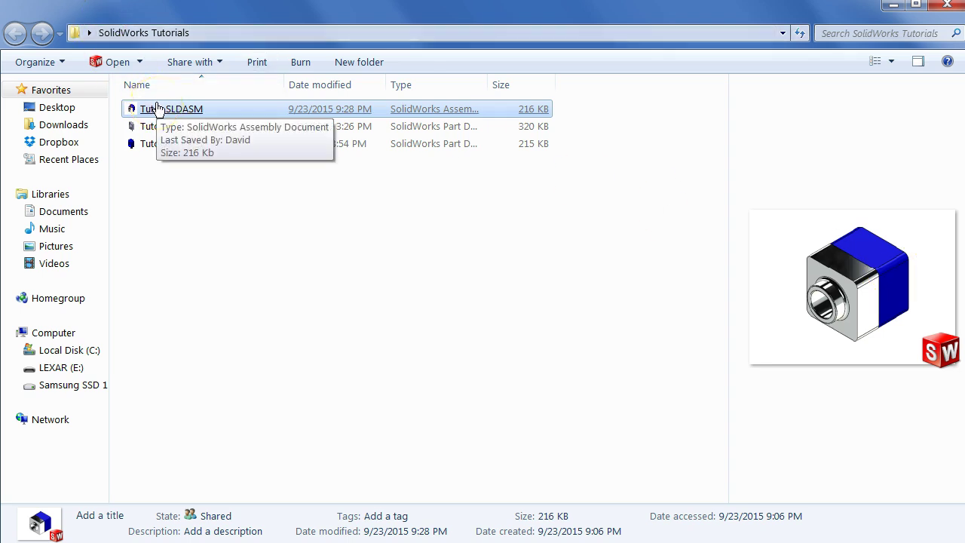
Step: Open the Tutor.SLDASM assembly in SolidWorks and collapse the display pane beside its feature tree
double_click(157, 108)
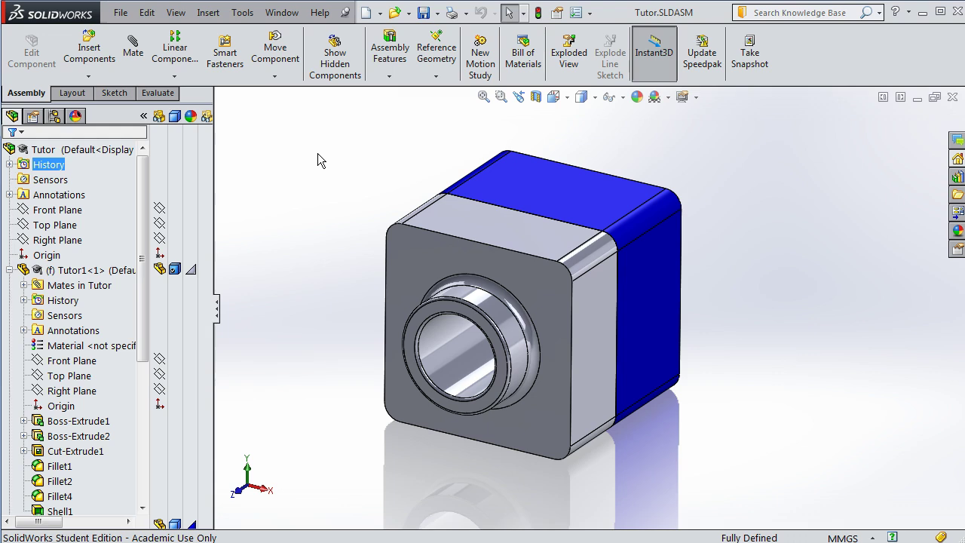
click(163, 346)
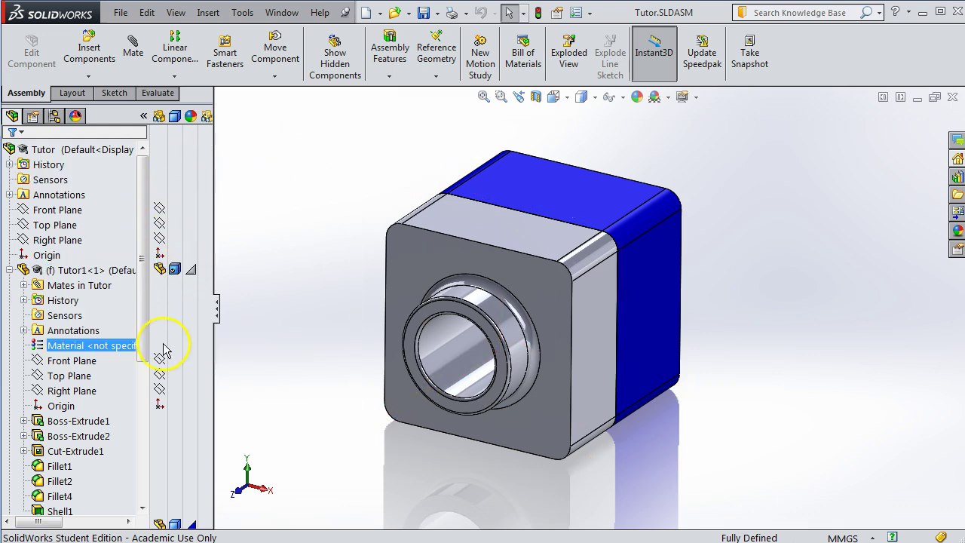
click(218, 330)
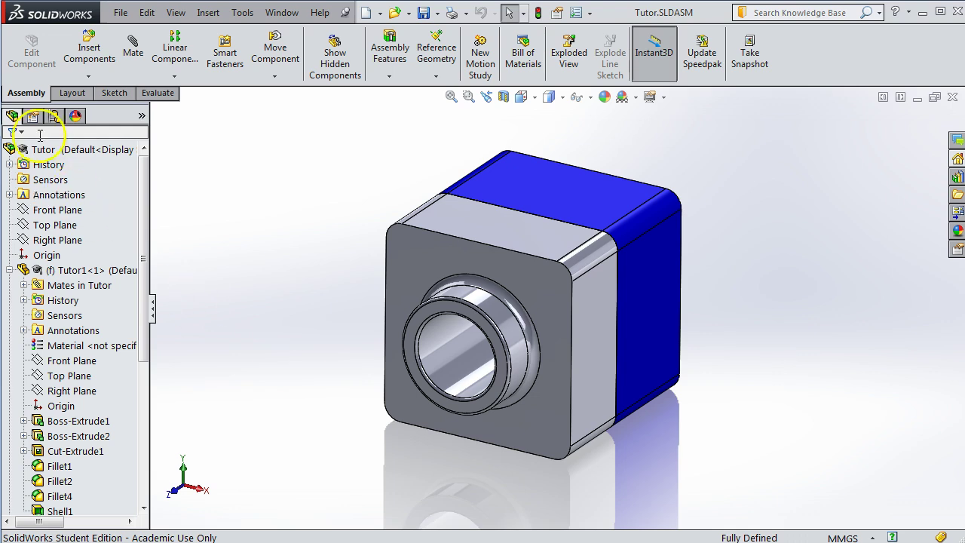
click(221, 202)
click(393, 60)
click(290, 238)
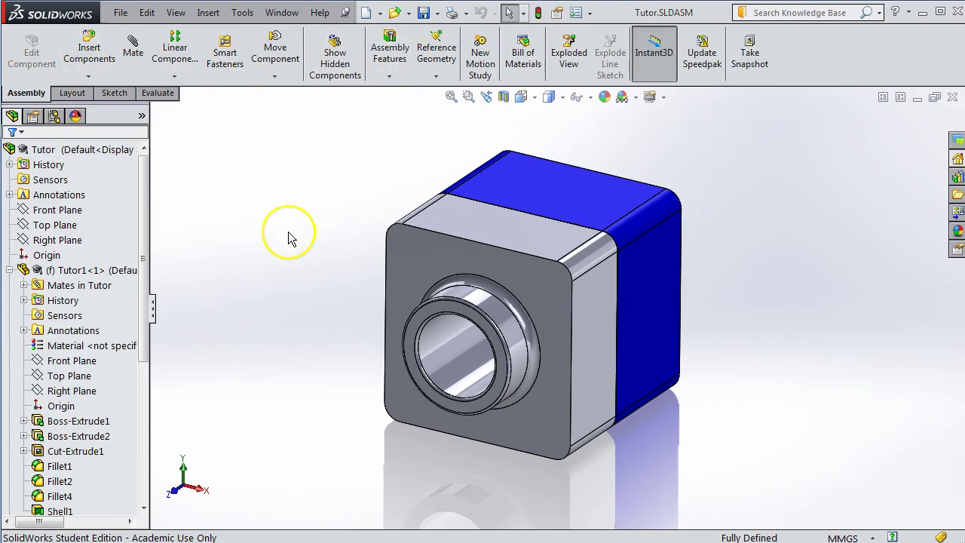
key(F11)
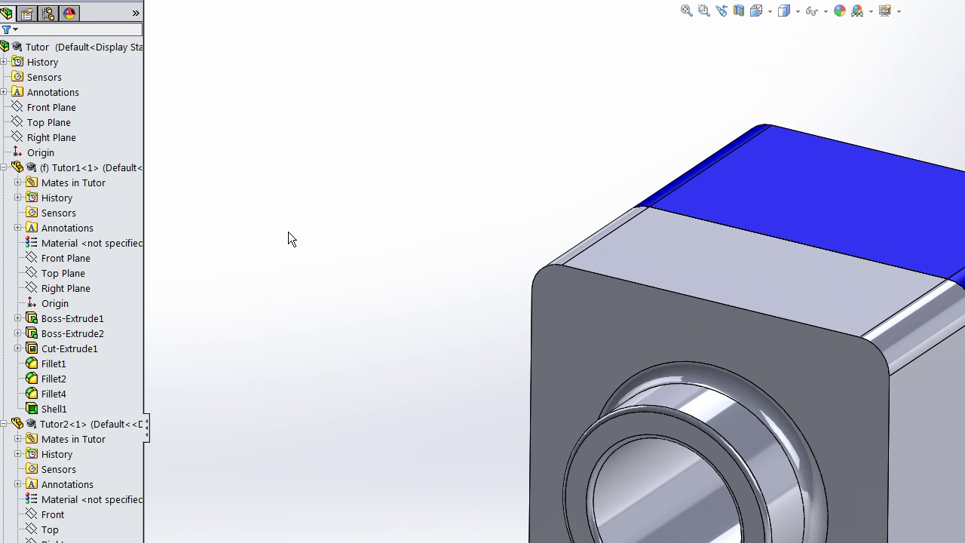
key(F11)
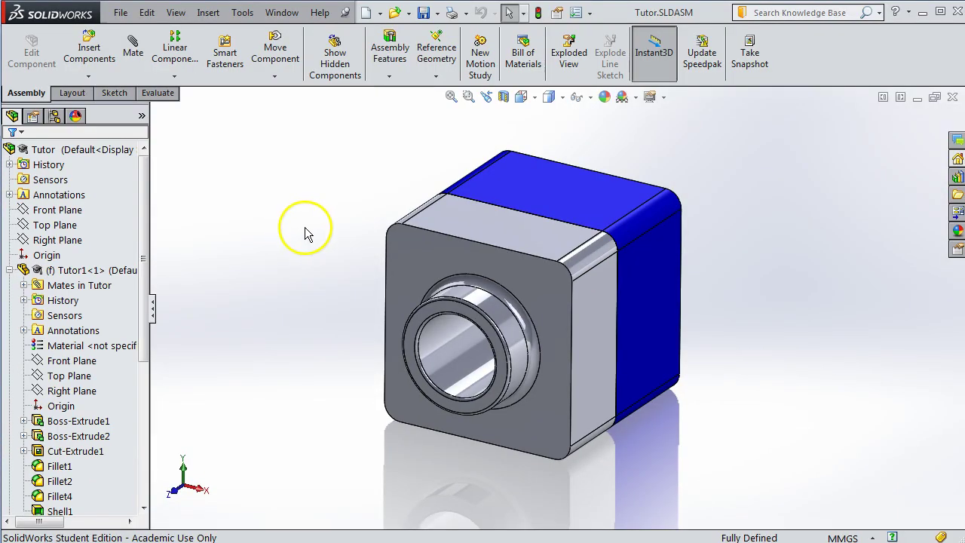
click(279, 15)
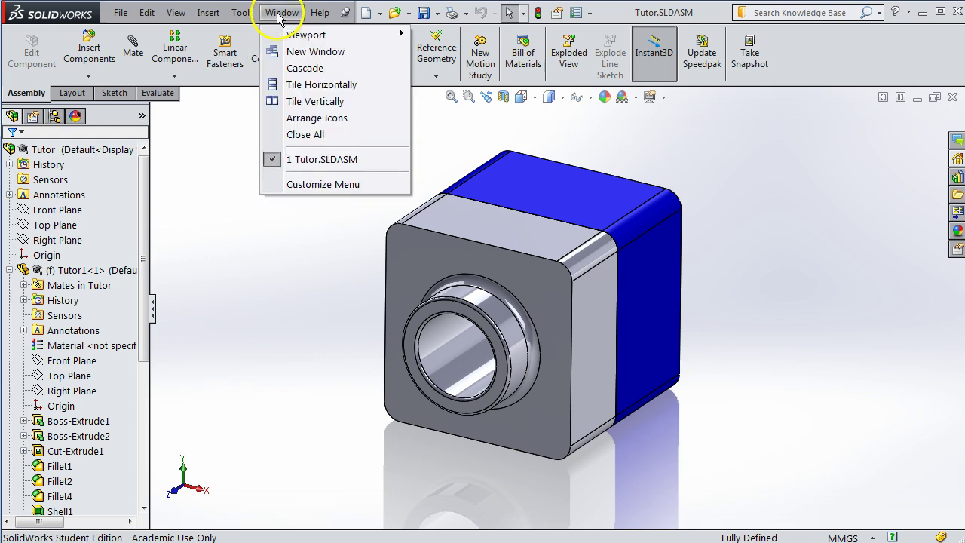
click(341, 160)
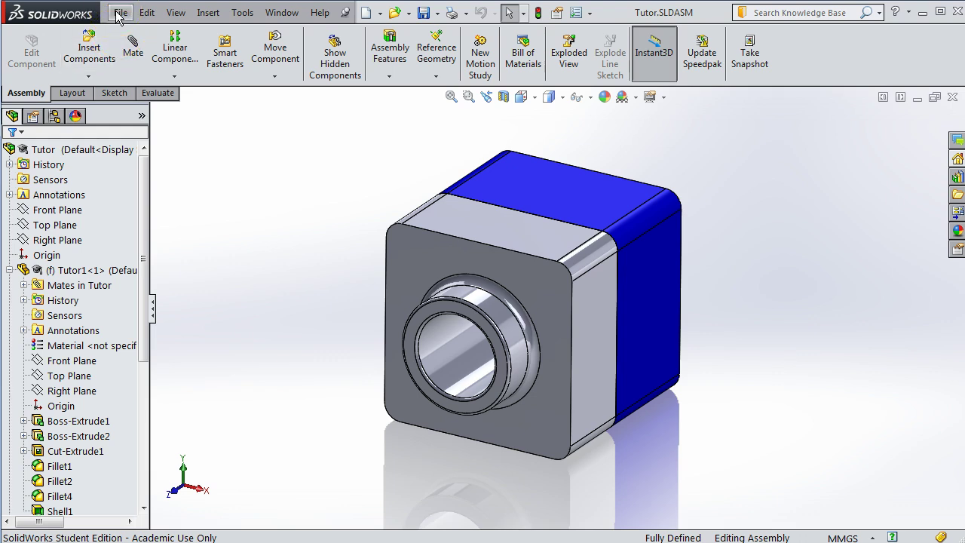
Step: Start Pack and Go for the assembly without Toolbox components and choose a Zip file as the save destination
click(119, 14)
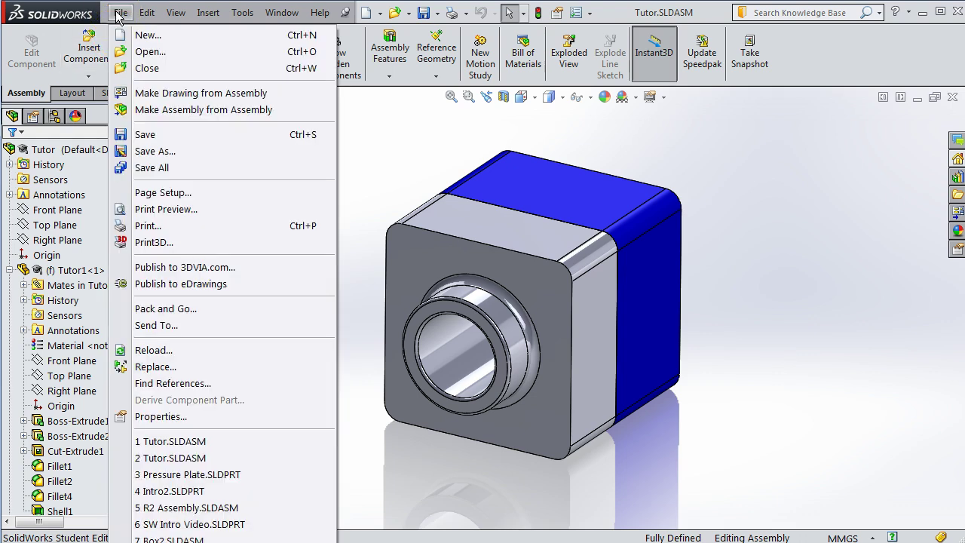
click(217, 310)
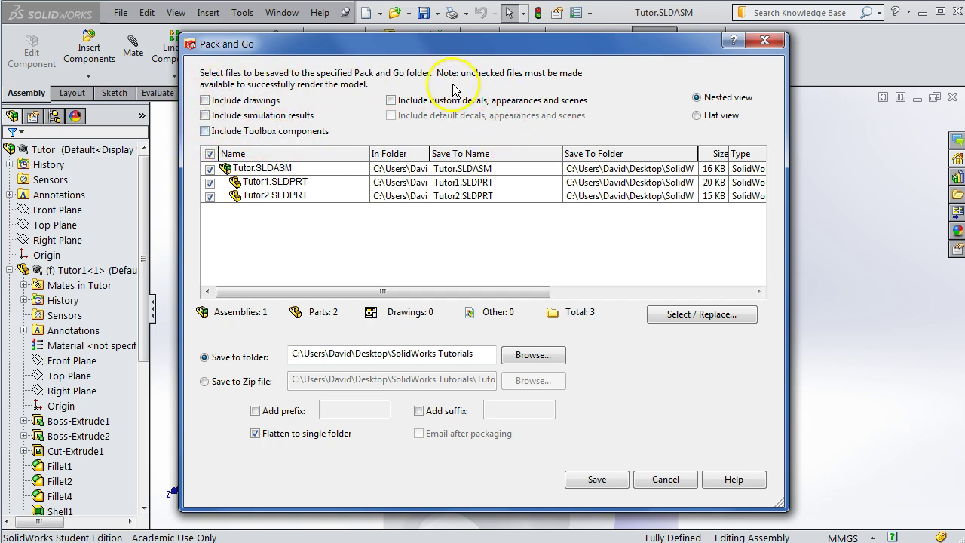
click(204, 132)
click(205, 132)
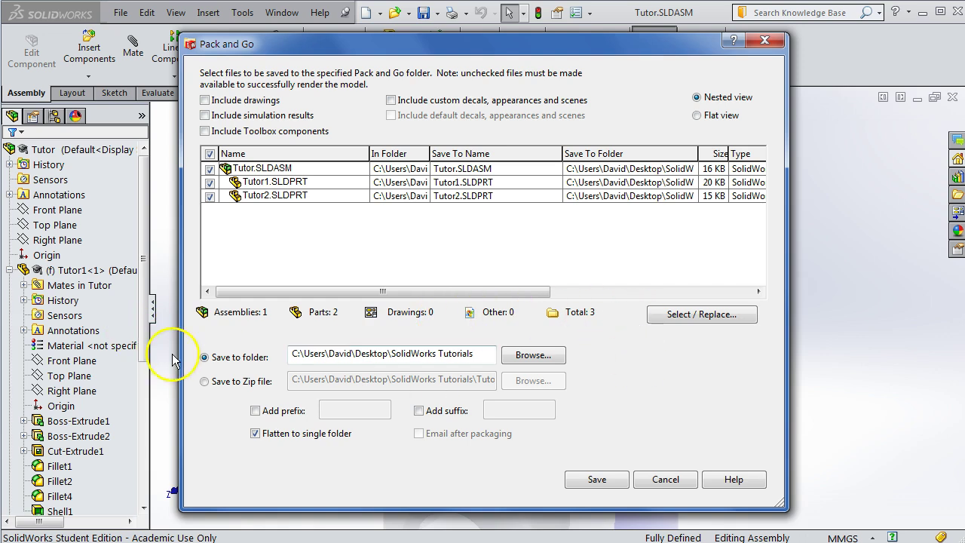
click(205, 382)
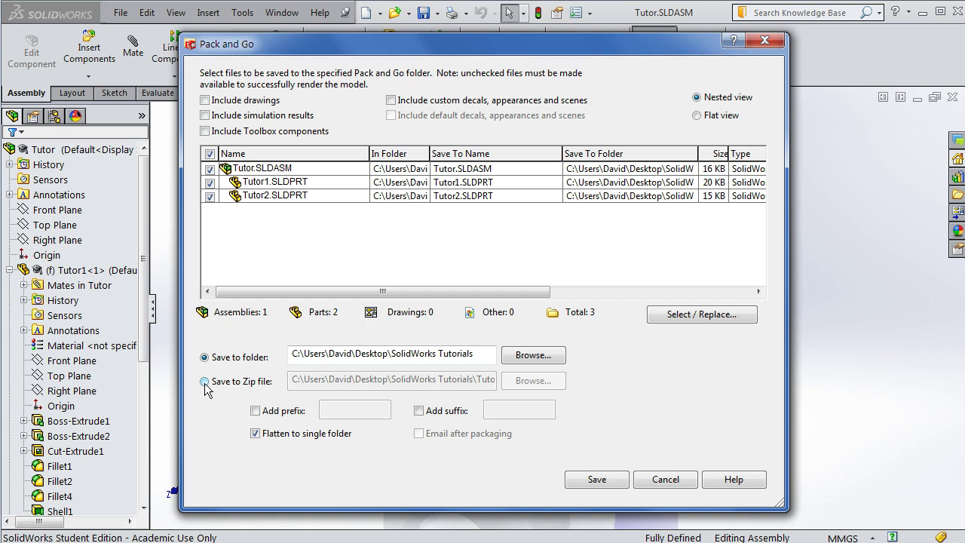
click(230, 356)
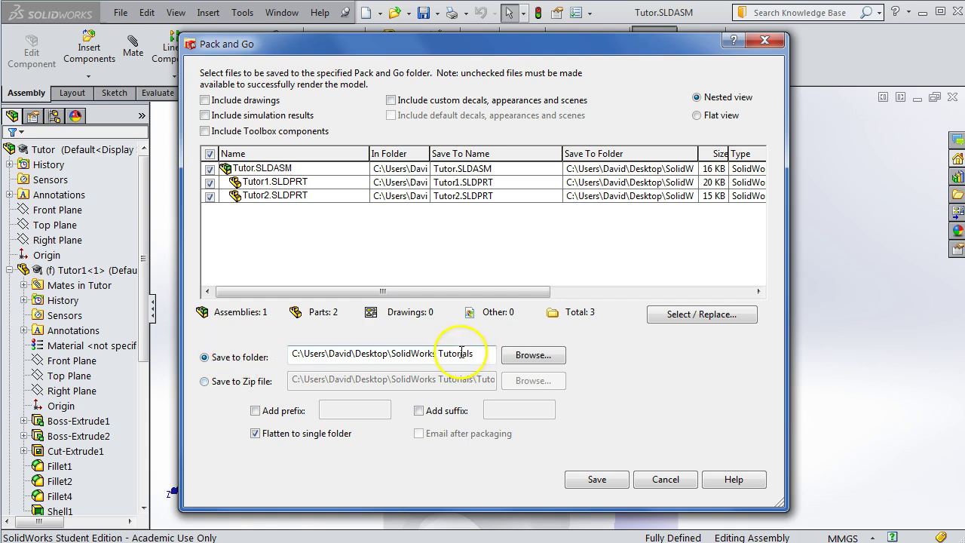
click(204, 381)
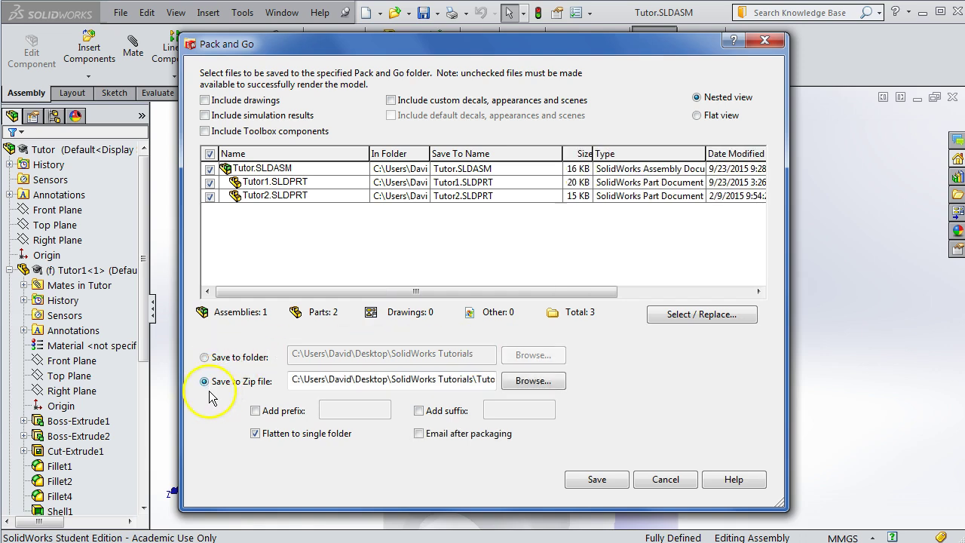
Step: Add the surname before "Tutor" in the Zip file name and save the package in the SolidWorks Tutorials folder
click(484, 377)
click(483, 377)
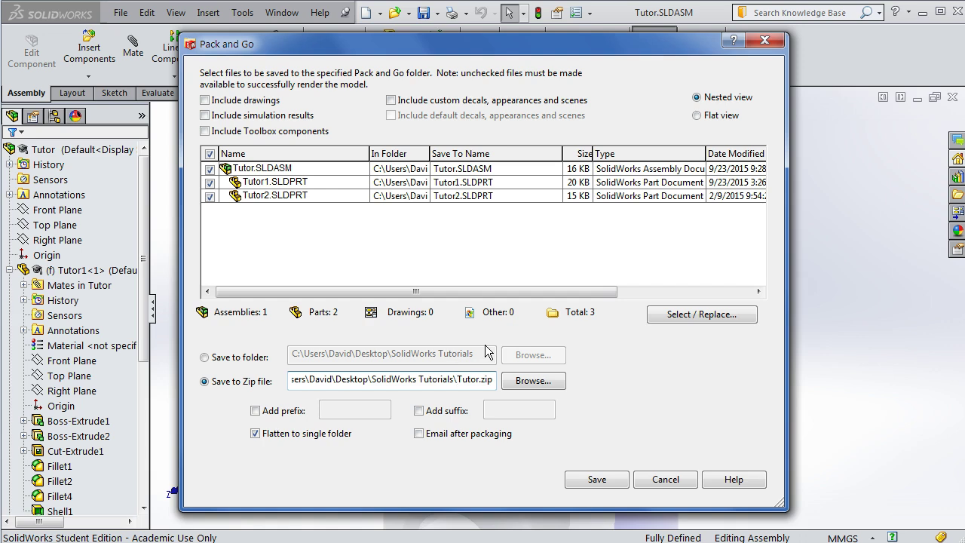
text(Smith)
key(Right)
key(Right)
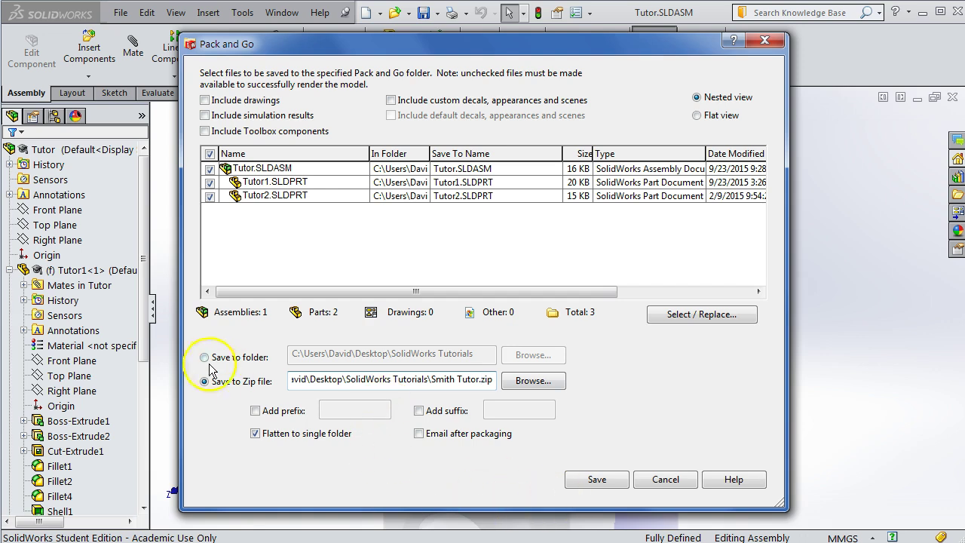
click(603, 479)
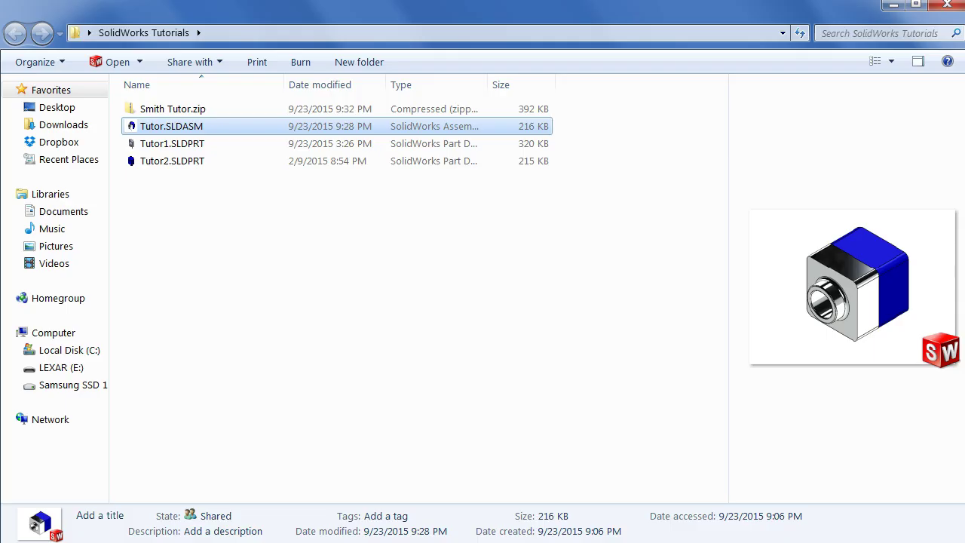
Step: Switch to Windows Explorer, examine the assembly and part files inside the new zip archive, and return to the SolidWorks Tutorials folder
click(201, 258)
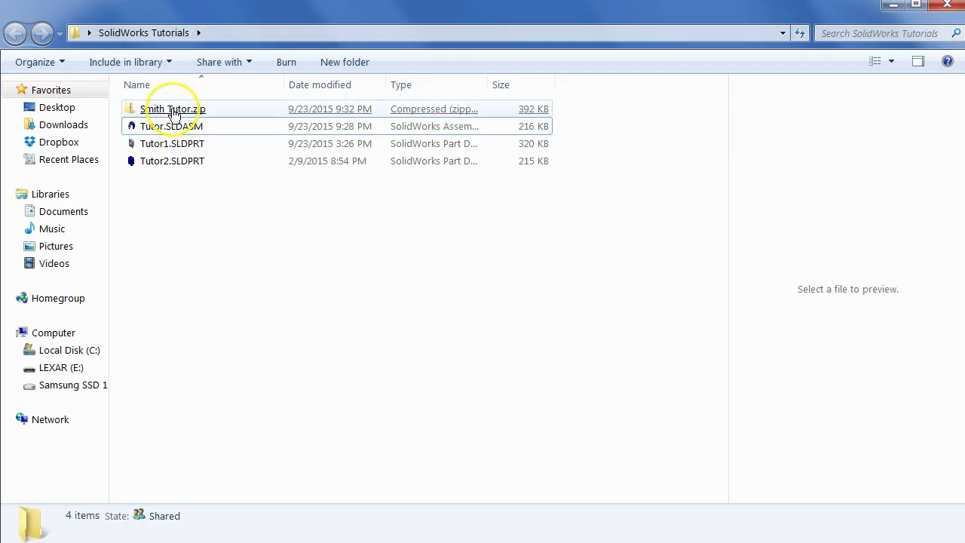
click(173, 110)
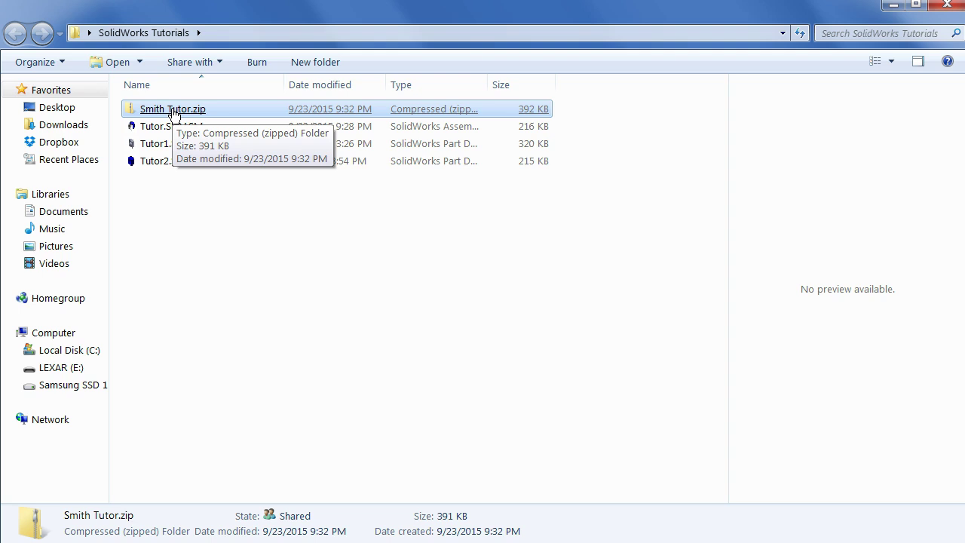
double_click(172, 110)
click(172, 110)
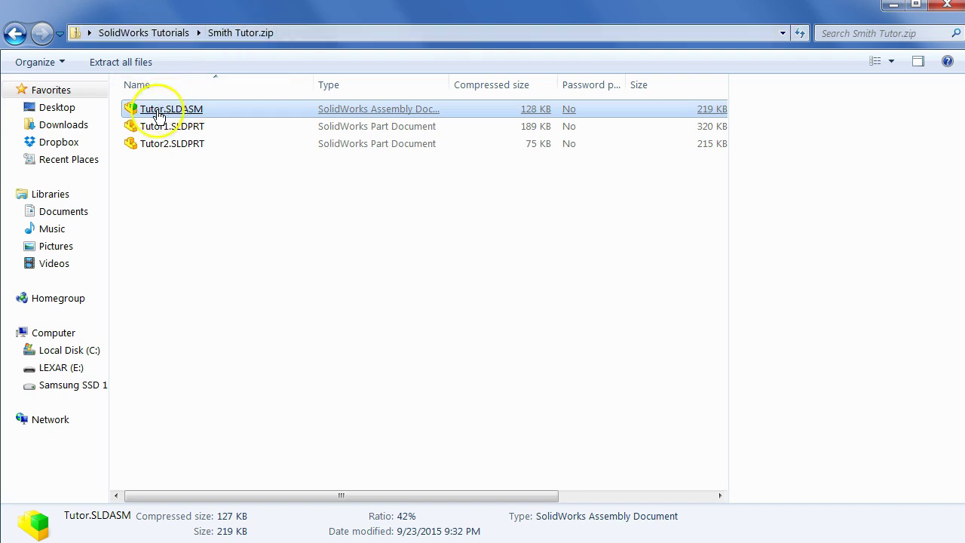
click(133, 126)
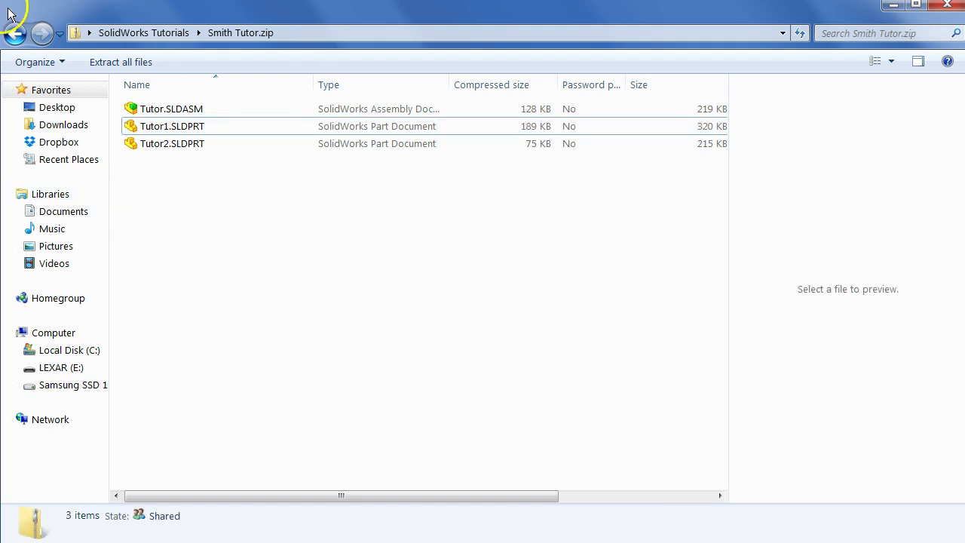
click(15, 33)
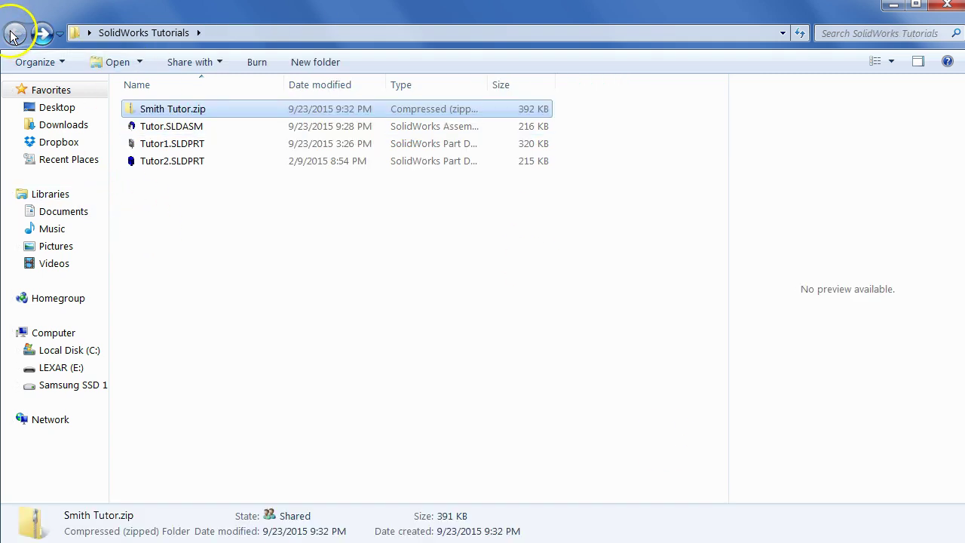
Step: Extract all files from the zip archive into the suggested folder of the same name
click(178, 112)
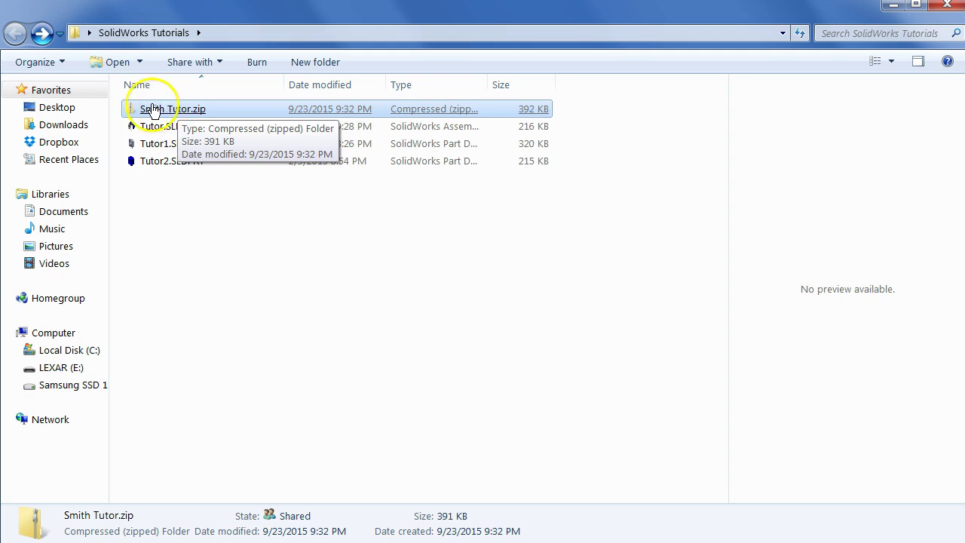
right_click(178, 112)
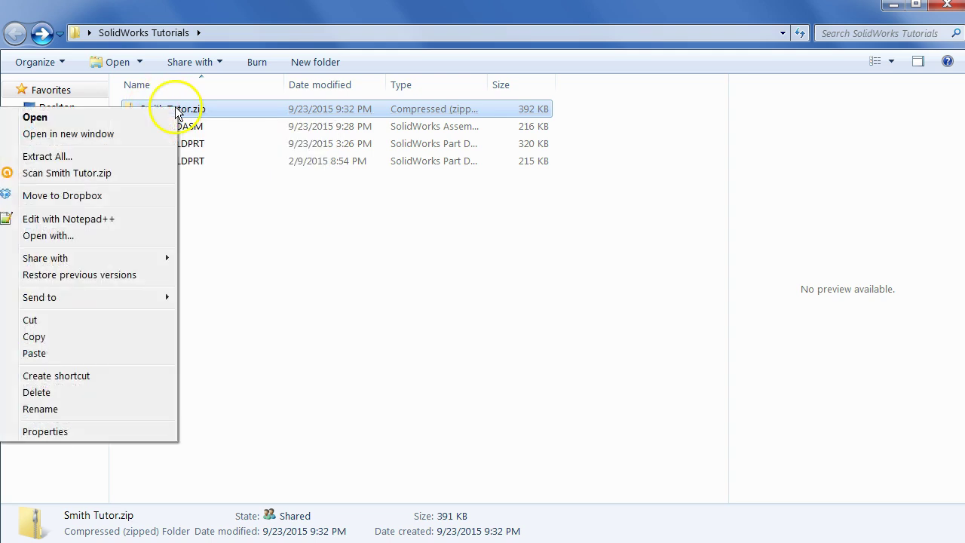
click(103, 157)
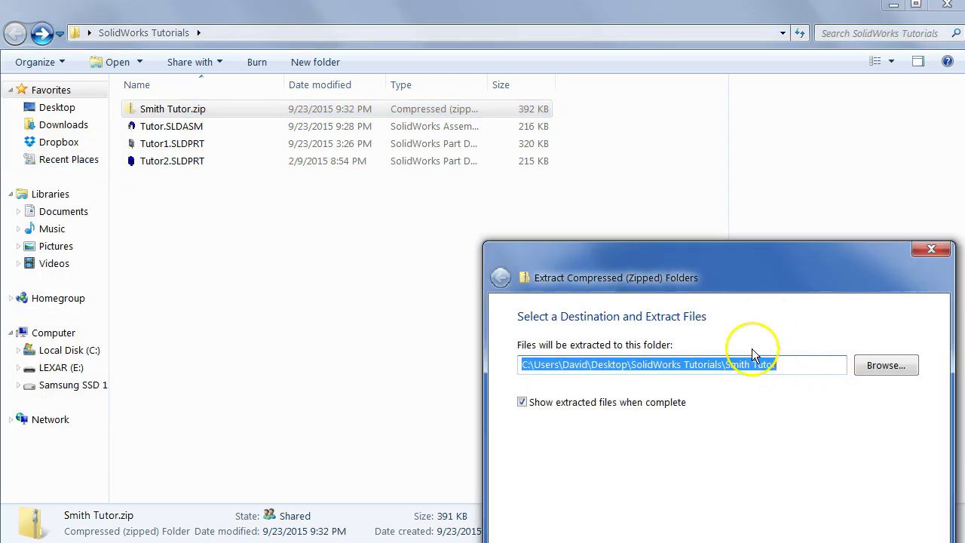
drag(713, 264, 576, 162)
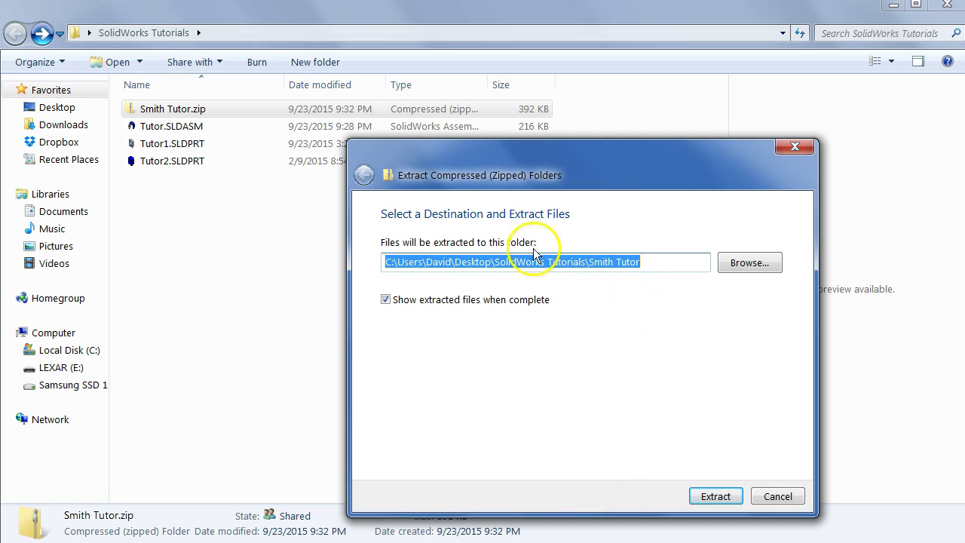
click(715, 497)
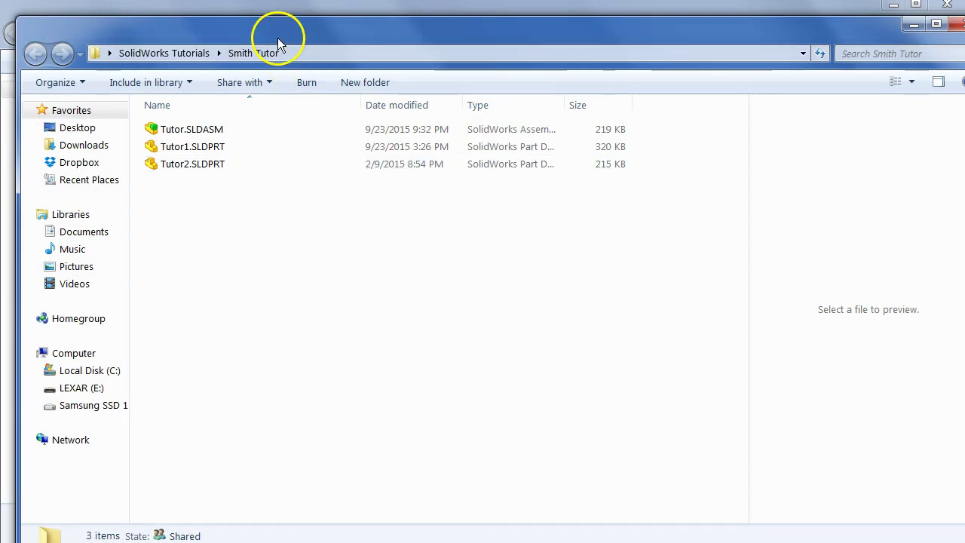
Step: Examine the extracted files, preview Tutor1.SLDPRT, and close the extracted folder's window
drag(278, 43, 257, 23)
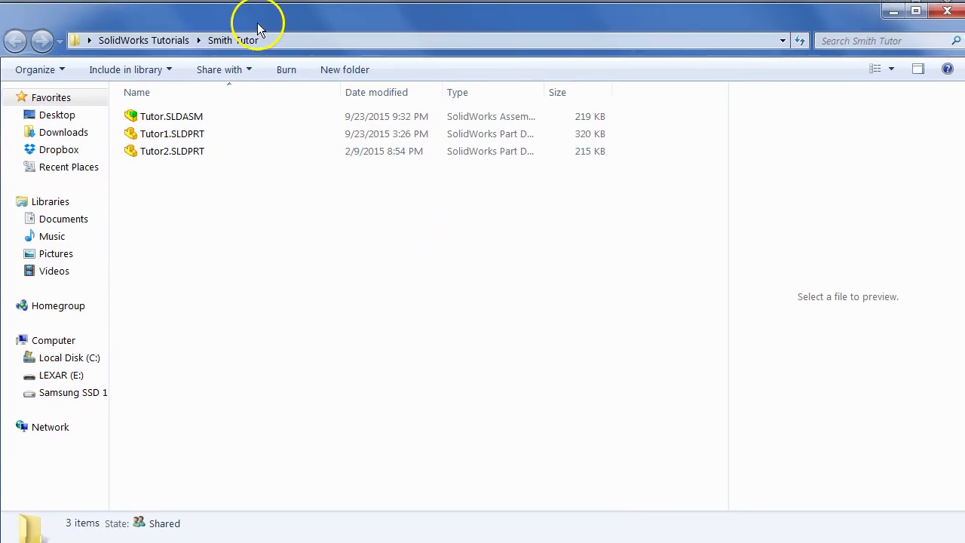
click(173, 127)
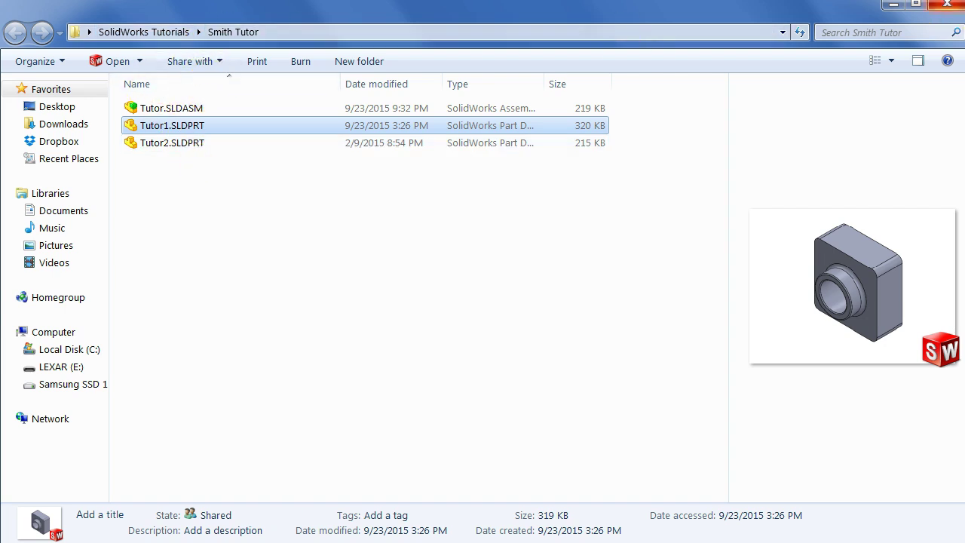
click(949, 7)
click(153, 255)
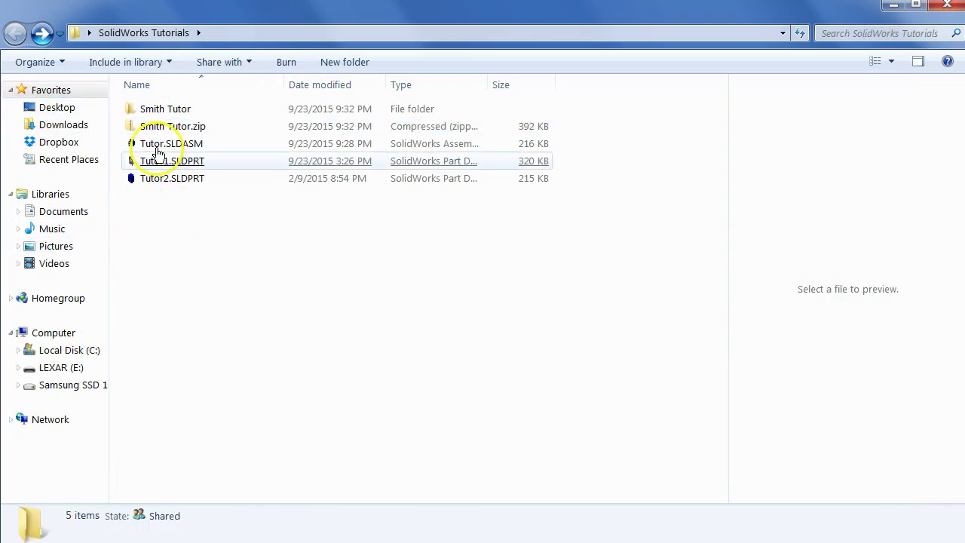
click(156, 127)
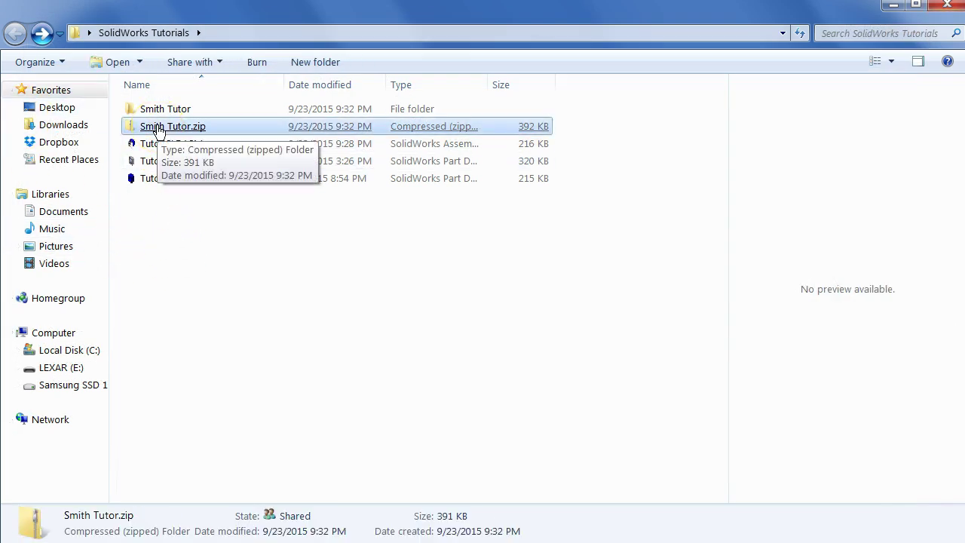
click(158, 129)
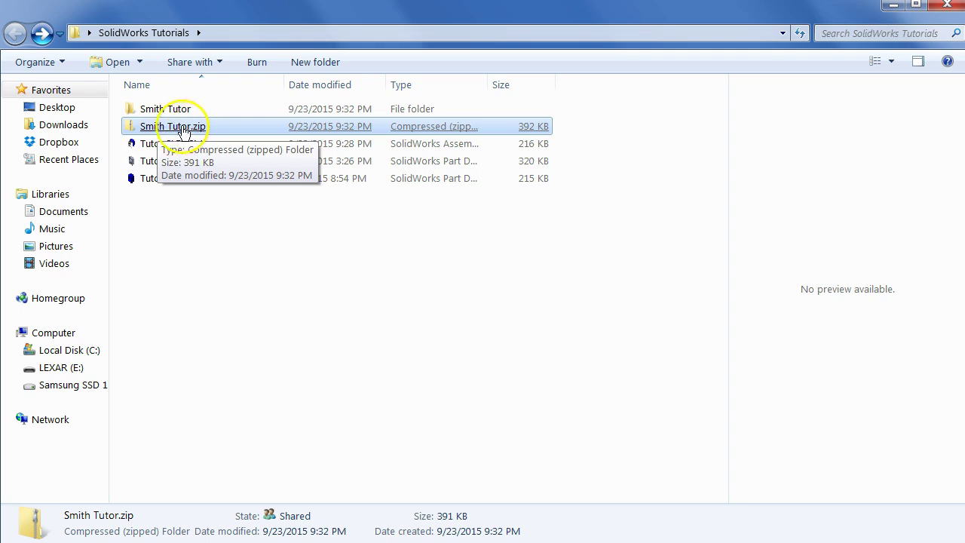
click(161, 143)
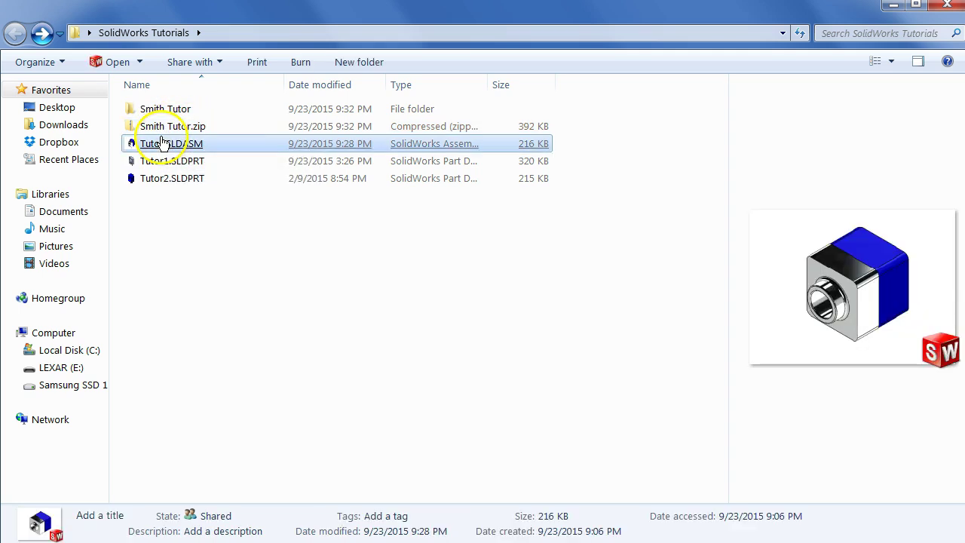
click(160, 128)
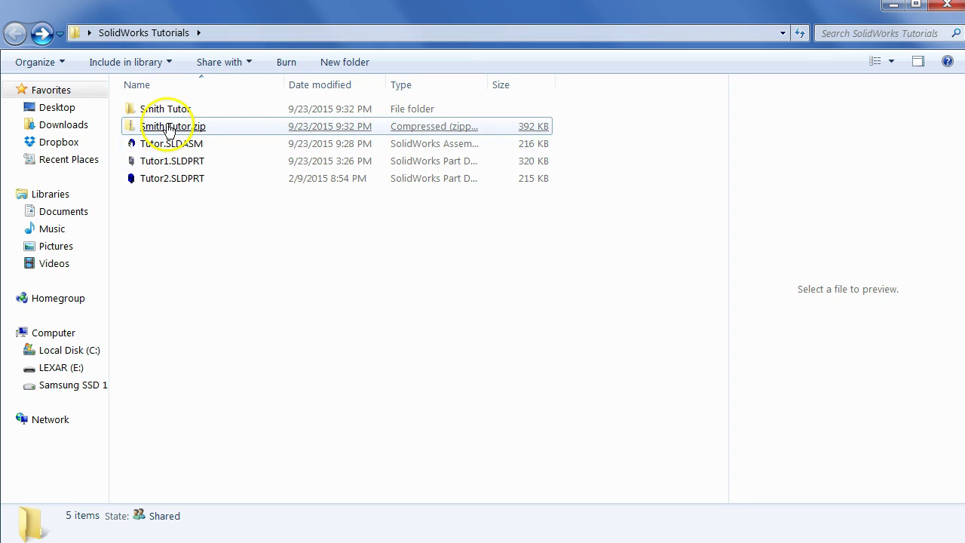
Step: Rename the zip archive by adding a 2 directly after the surname in its file name
click(150, 129)
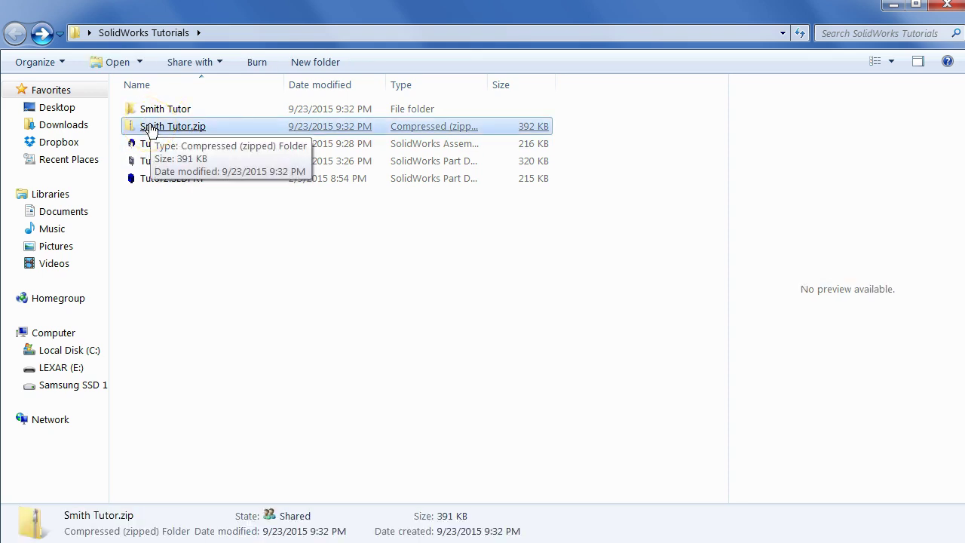
right_click(150, 130)
click(108, 426)
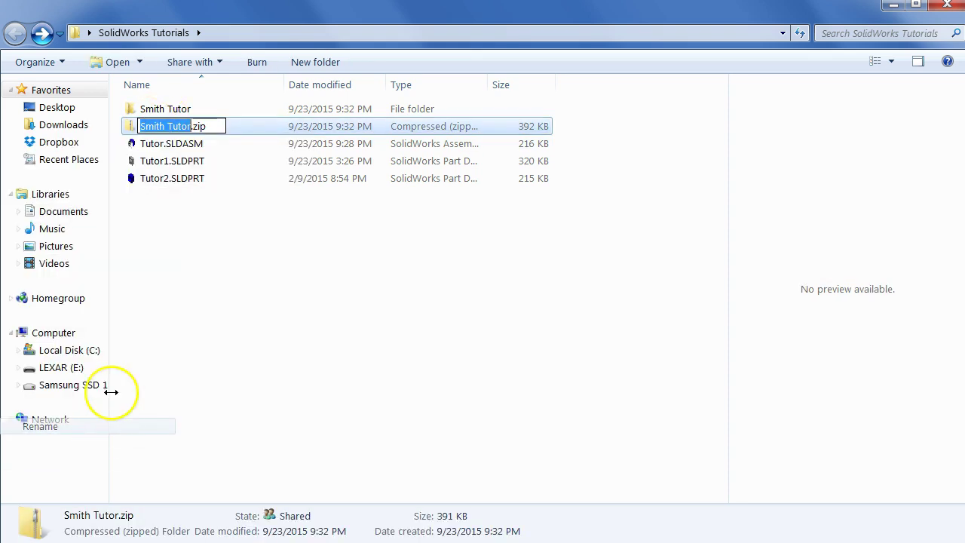
click(166, 126)
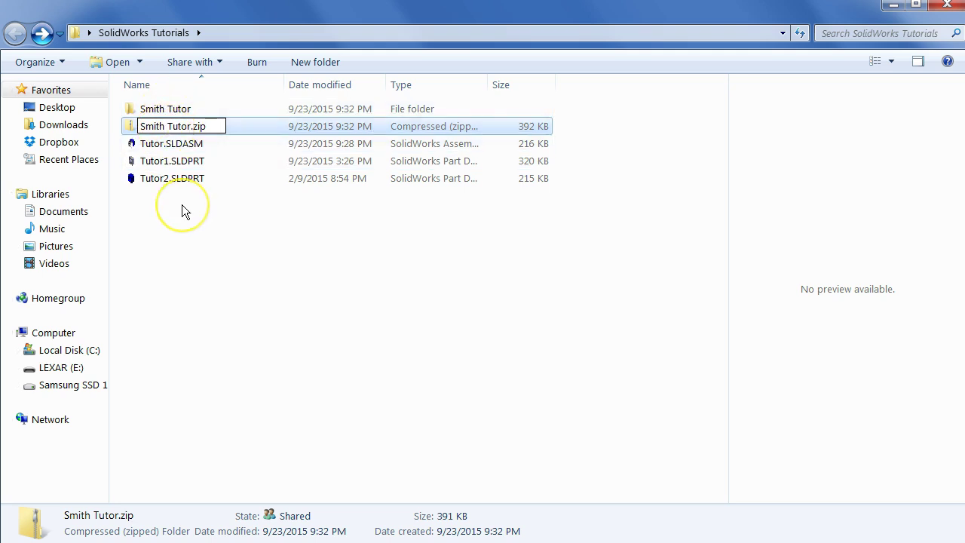
text(2)
key(Return)
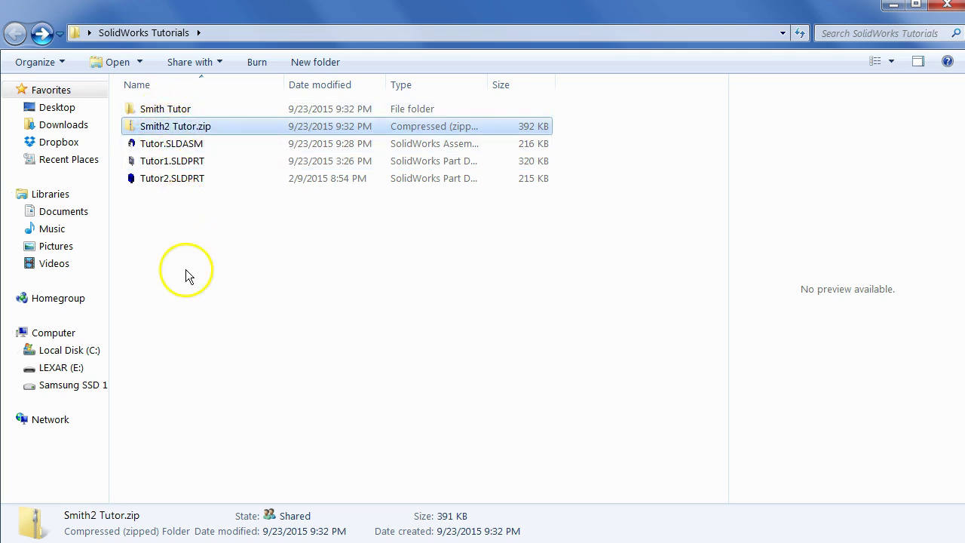
right_click(223, 296)
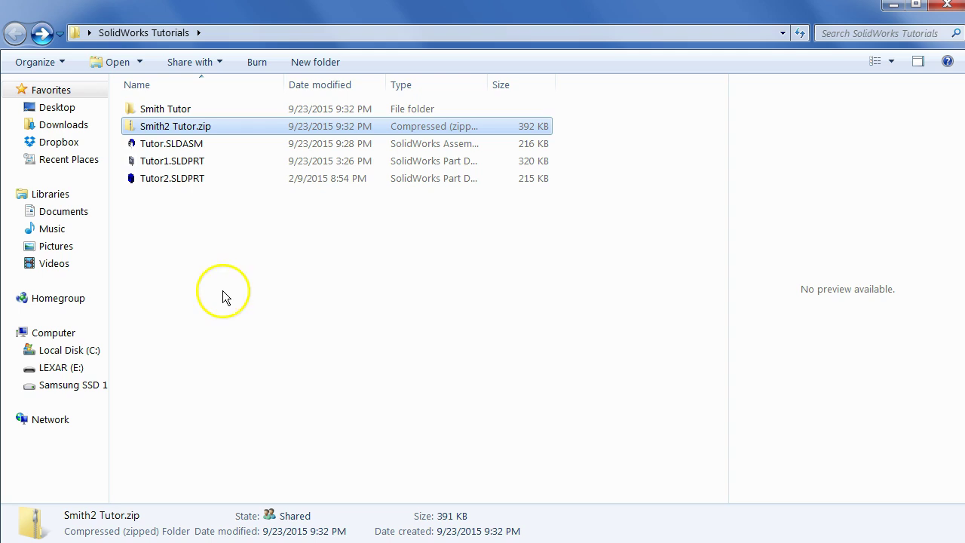